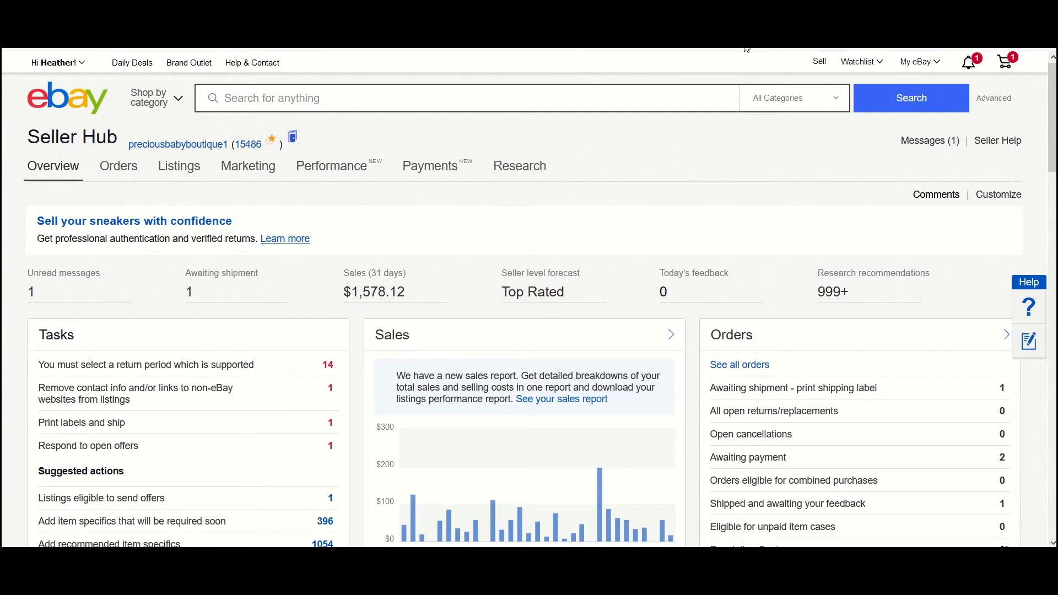
# Open the Manage Store tool's Store Categories page for the seller's eBay store.
pyautogui.moveTo(1049, 98); pyautogui.dragTo(1040, 389)
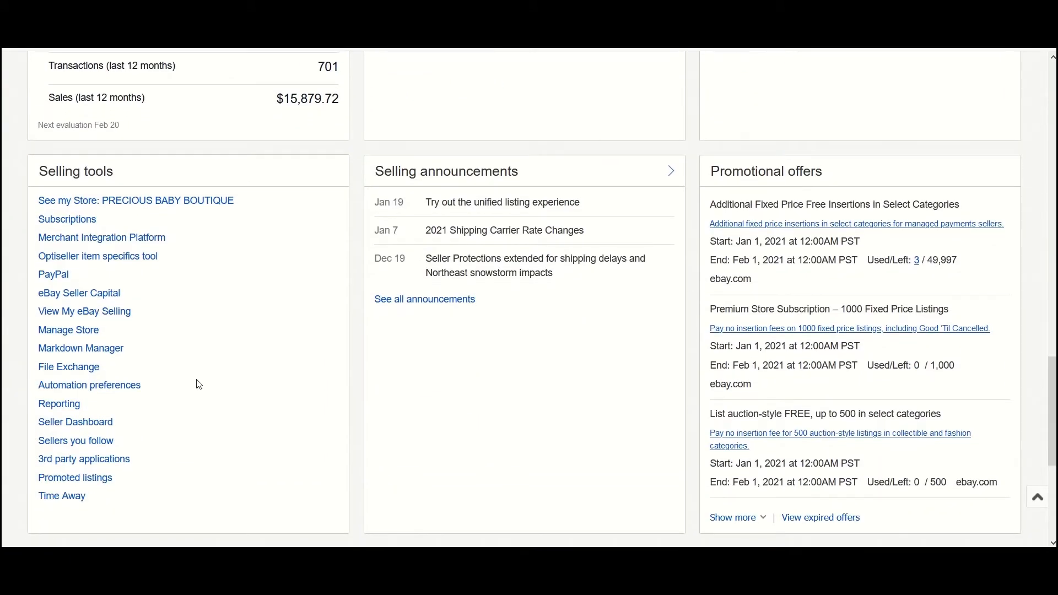
pyautogui.click(72, 332)
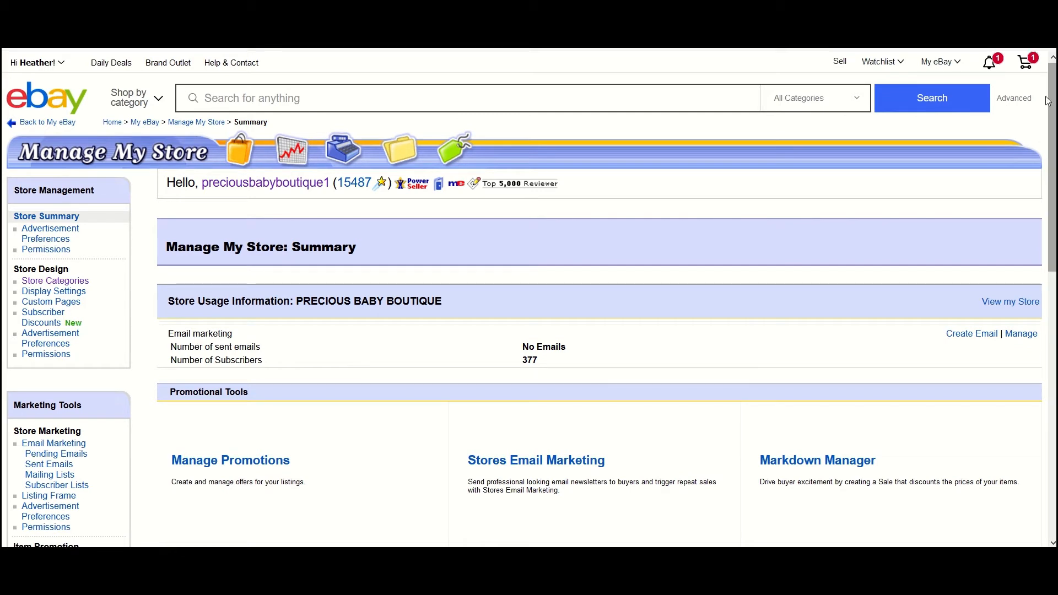
pyautogui.click(57, 285)
pyautogui.moveTo(1054, 103); pyautogui.dragTo(1055, 149)
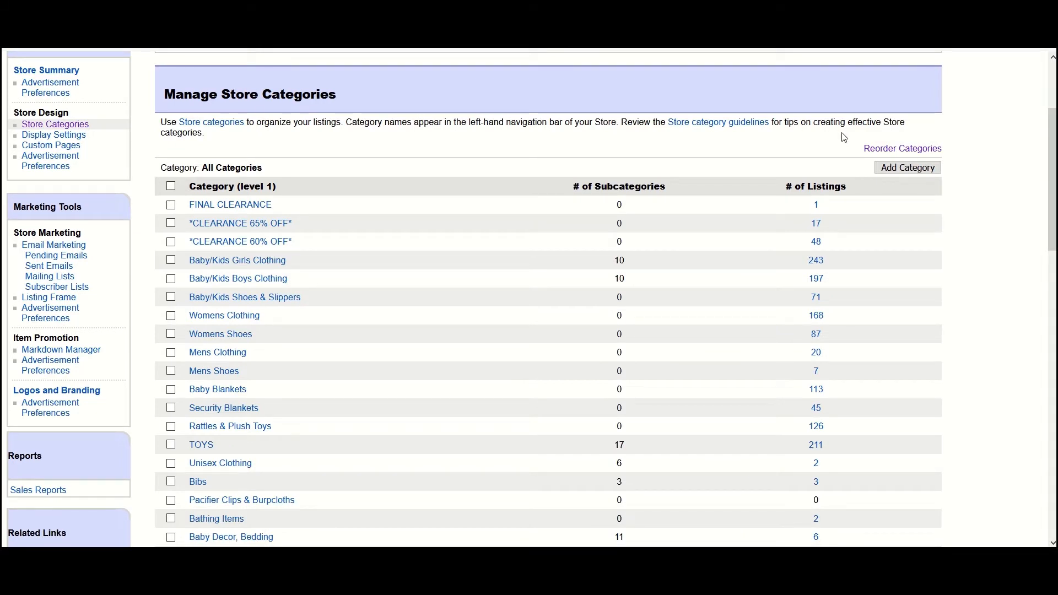
# Fill in two new store category names, "Sale 50% off" and "Clearance 70%", and leave the form without saving.
pyautogui.click(891, 167)
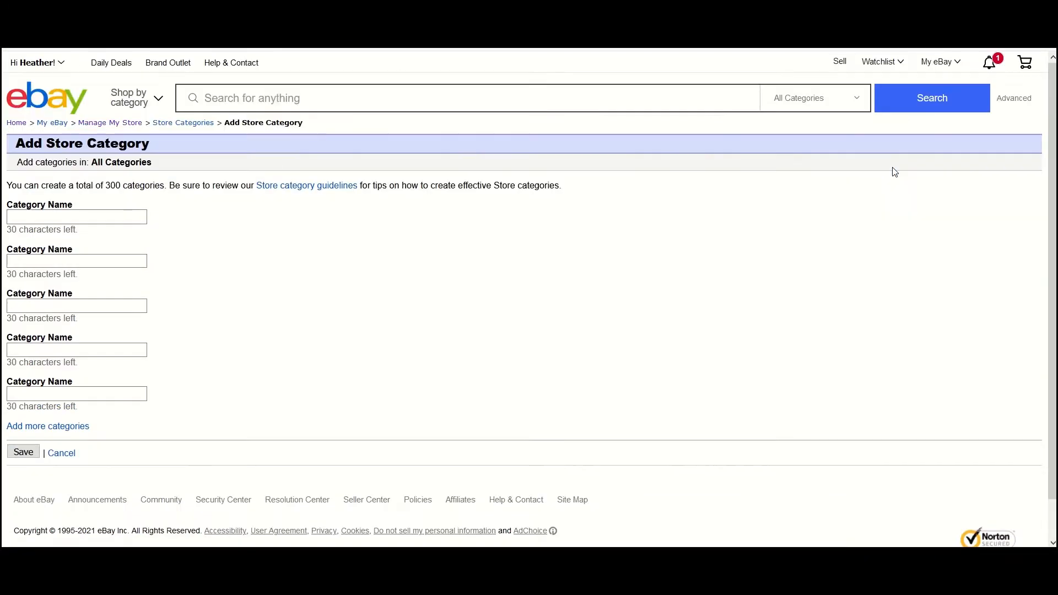
pyautogui.click(129, 219)
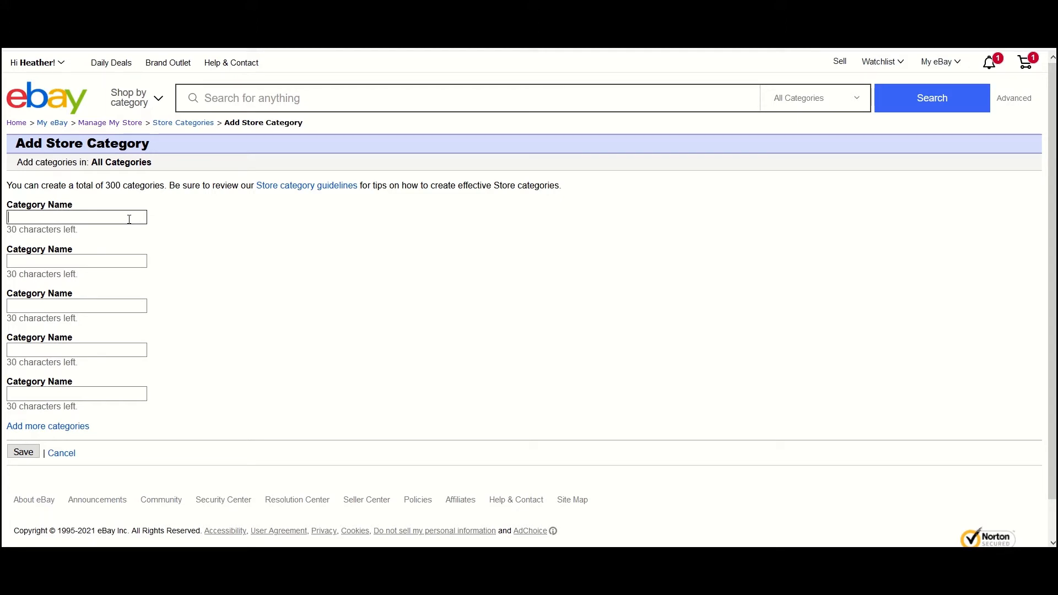
pyautogui.write('Sale 50% off')
pyautogui.click(90, 260)
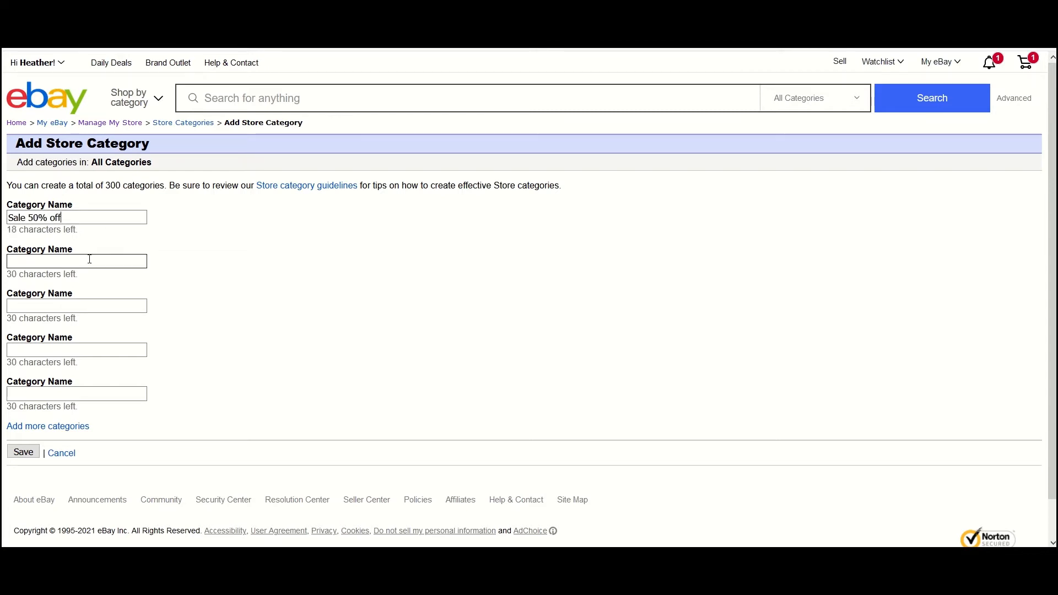
pyautogui.write('Clearance 70%')
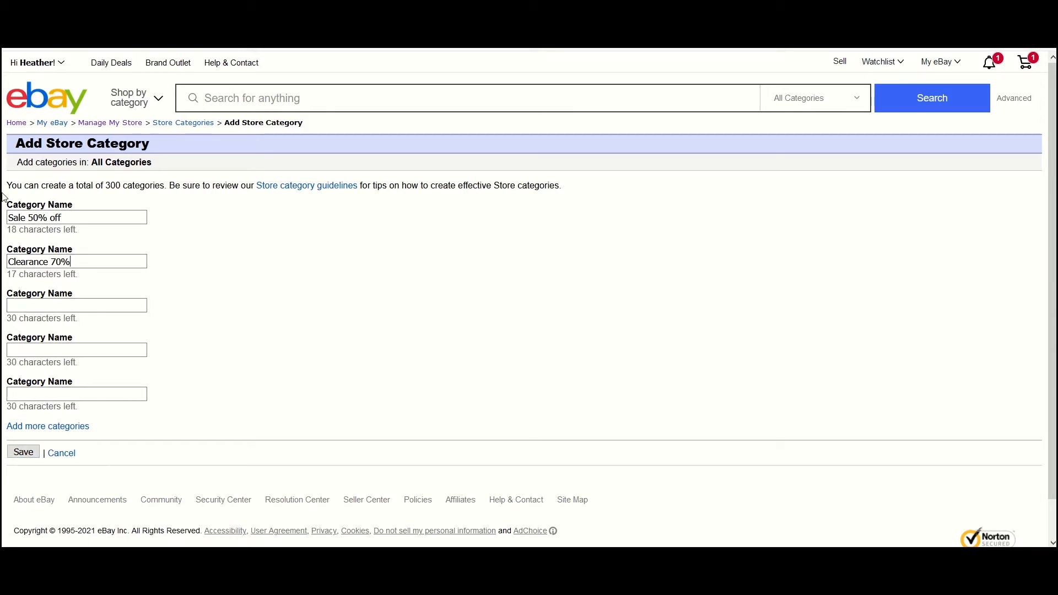
pyautogui.hotkey('alt', 'Left')
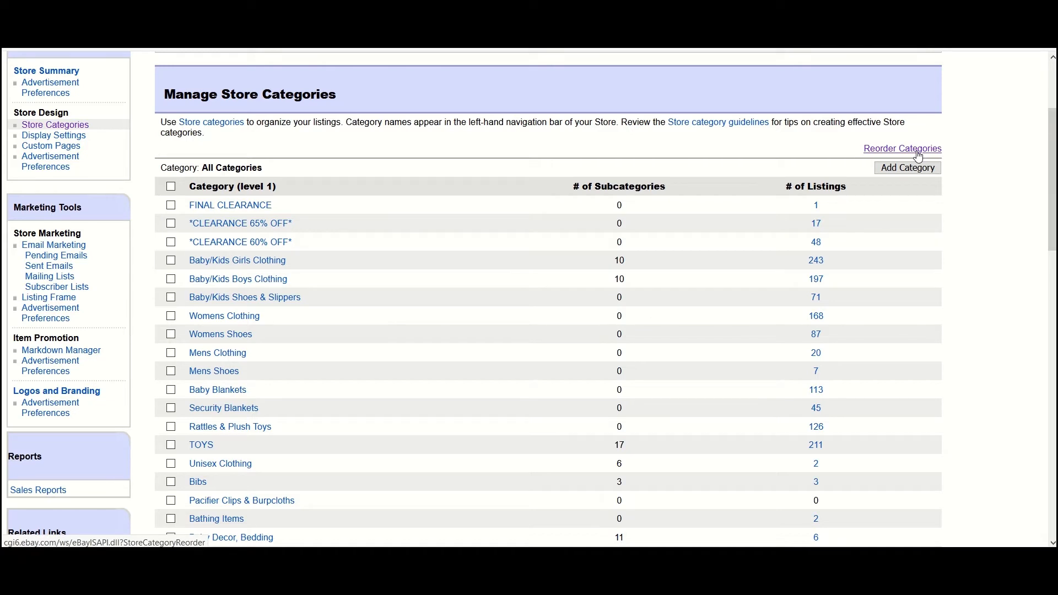
# In the manual store category order, move FINAL CLEARANCE down the level 1 list to just below Mens Clothing.
pyautogui.click(880, 150)
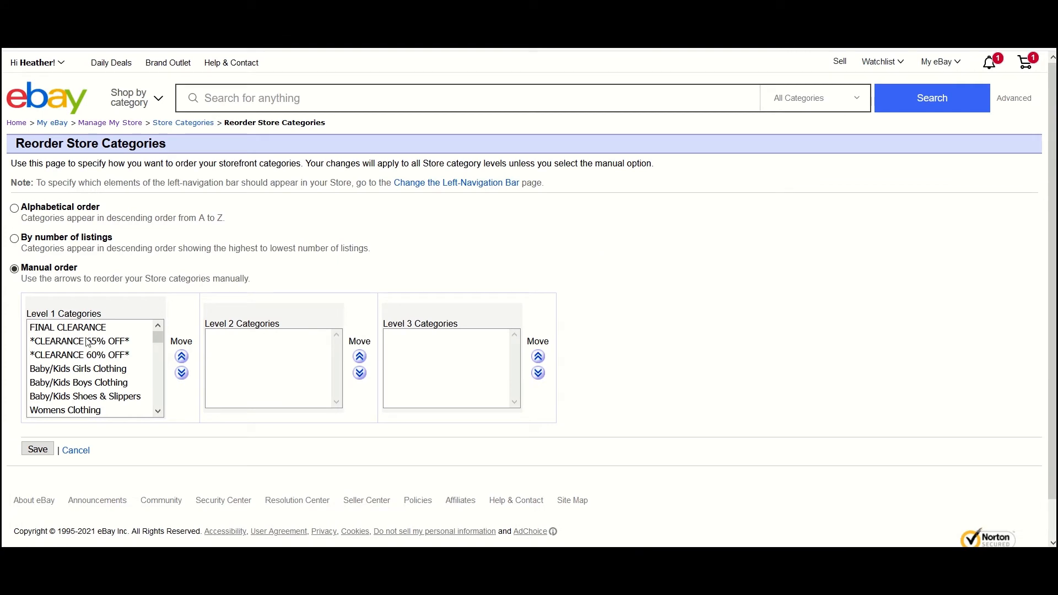
pyautogui.click(102, 327)
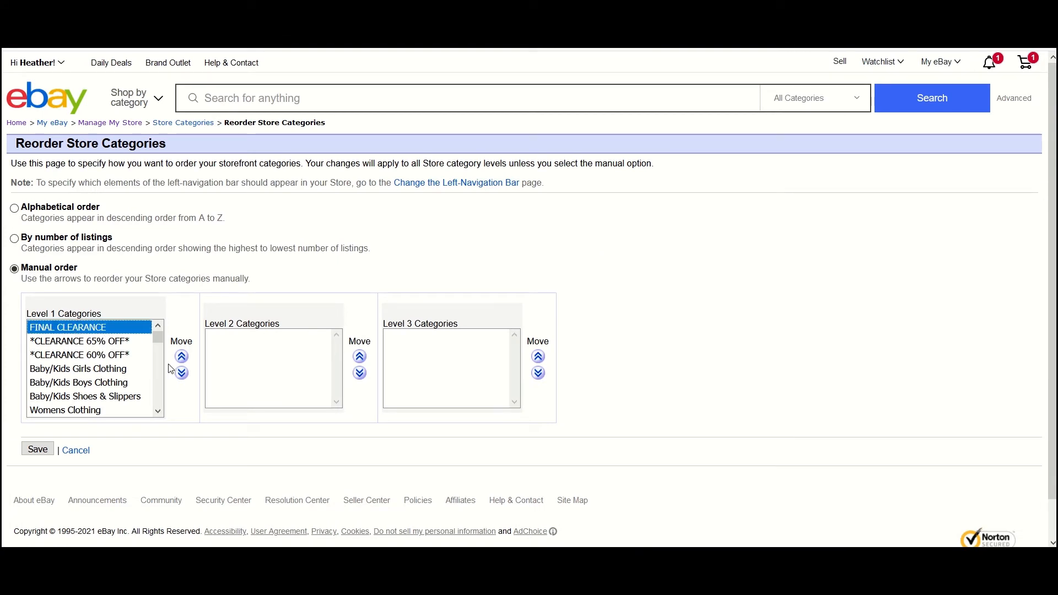
pyautogui.click(182, 373)
pyautogui.click(182, 373)
pyautogui.click(181, 373)
pyautogui.click(182, 373)
pyautogui.click(182, 373)
pyautogui.click(182, 373)
pyautogui.click(182, 373)
pyautogui.click(182, 373)
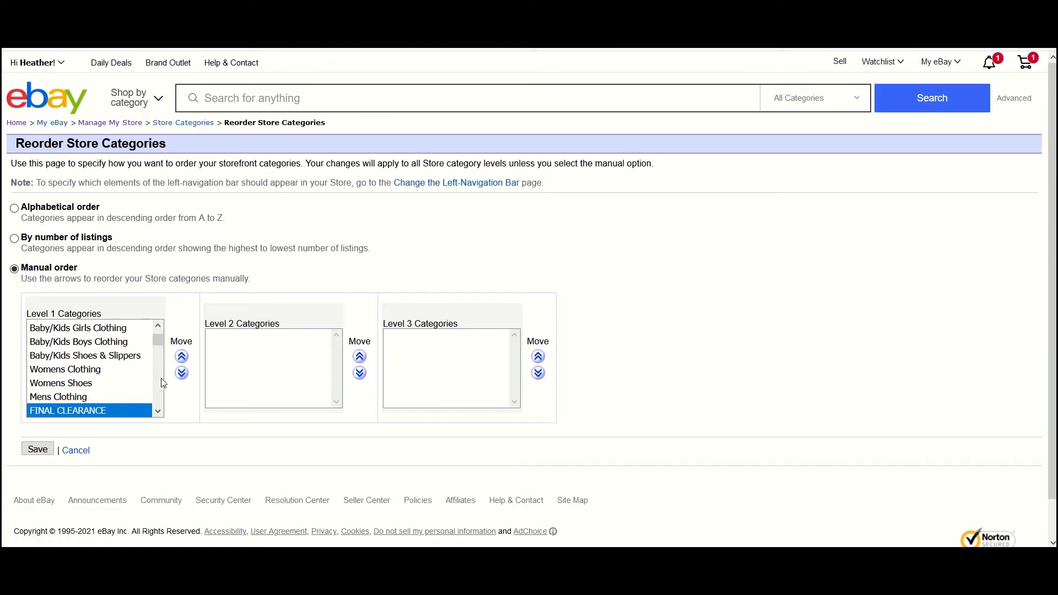
# Move FINAL CLEARANCE back up to the head of the level 1 store categories and look through the list.
pyautogui.click(183, 357)
pyautogui.click(182, 357)
pyautogui.click(182, 357)
pyautogui.click(183, 357)
pyautogui.click(182, 357)
pyautogui.click(182, 357)
pyautogui.click(182, 357)
pyautogui.click(182, 357)
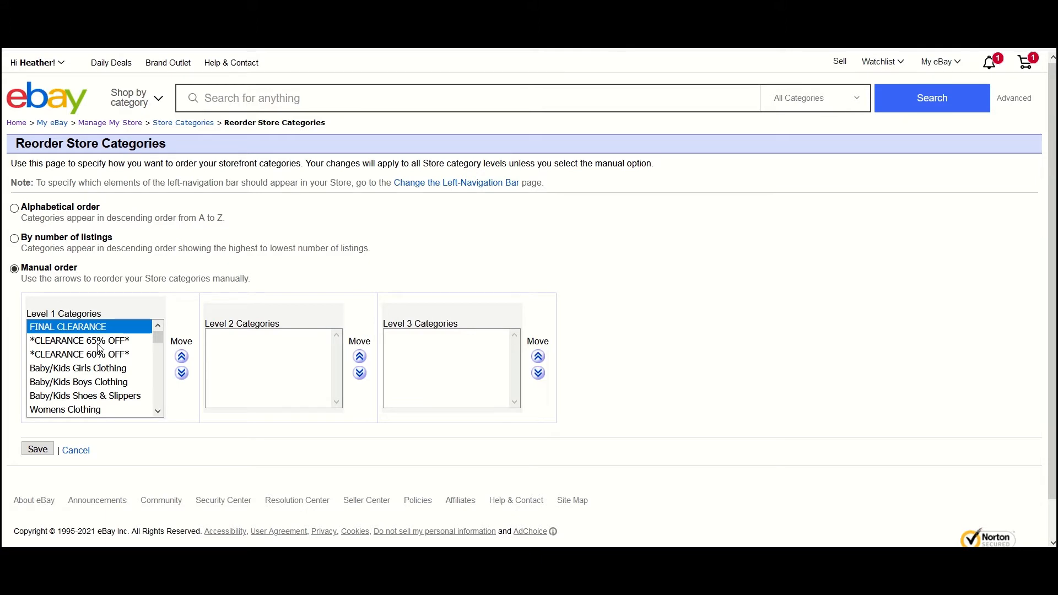
pyautogui.moveTo(159, 337); pyautogui.dragTo(160, 384)
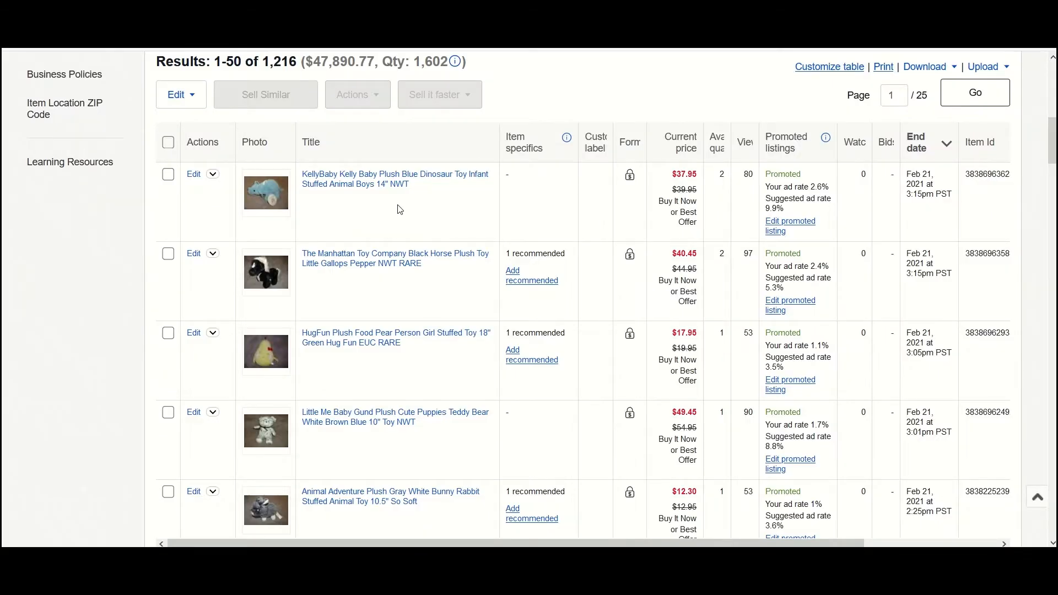
# Open the KellyBaby plush blue dinosaur listing for revision and review the choices for its second store category.
pyautogui.click(379, 182)
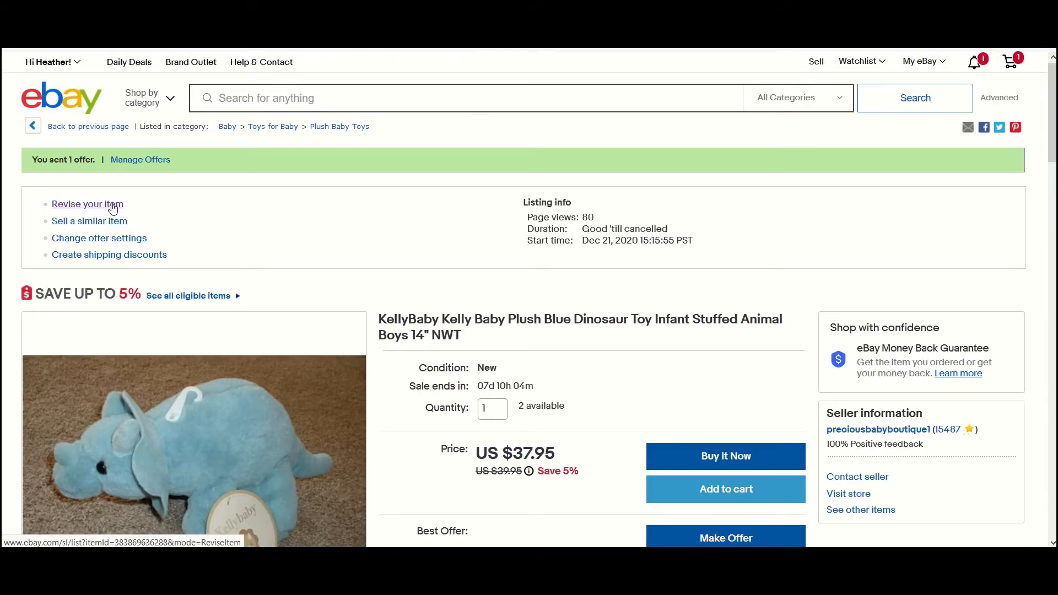
pyautogui.click(113, 205)
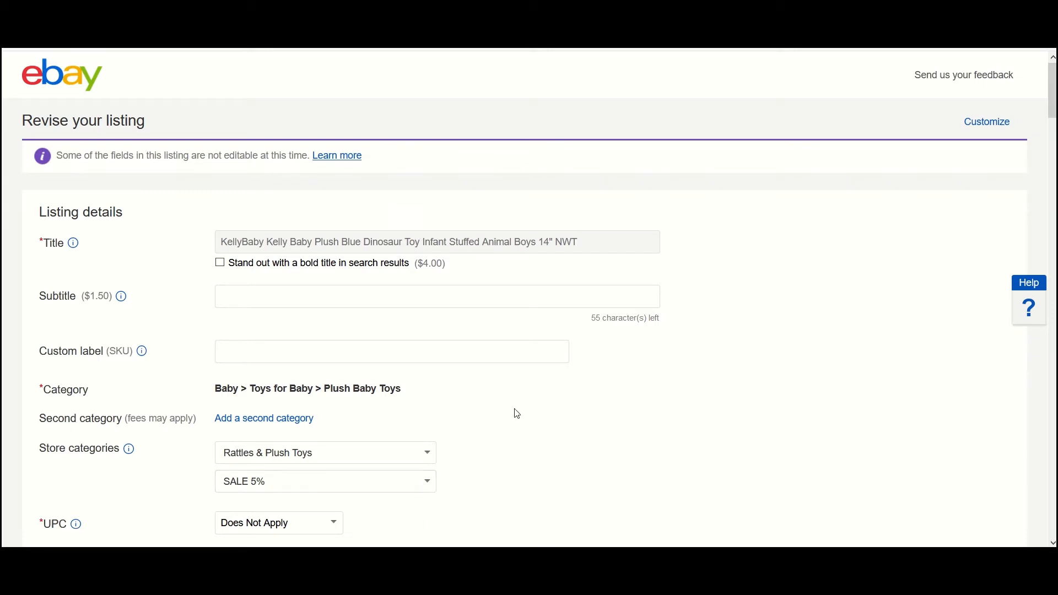
pyautogui.click(431, 487)
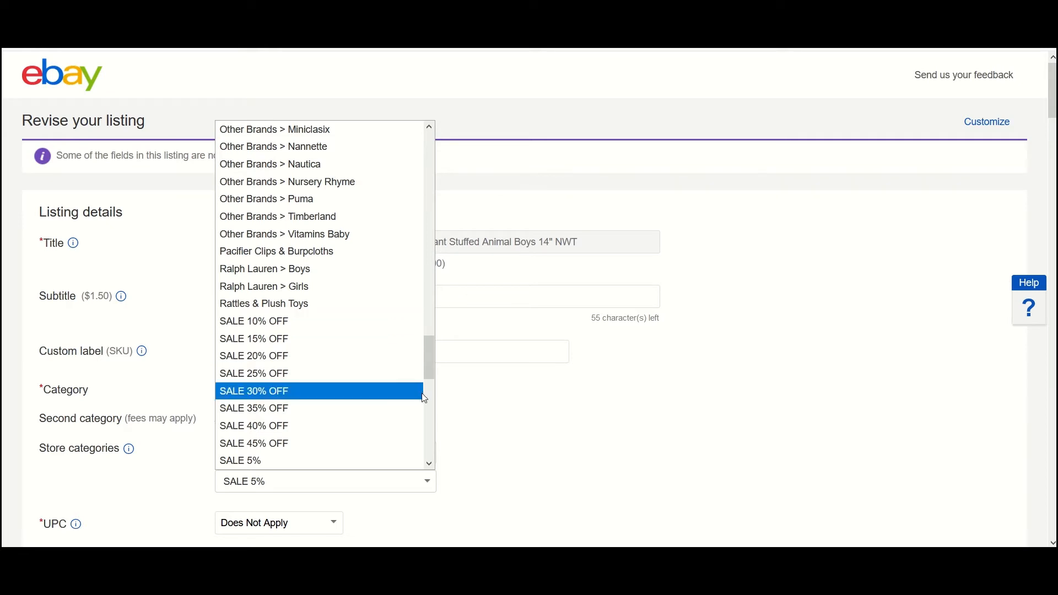
pyautogui.click(472, 435)
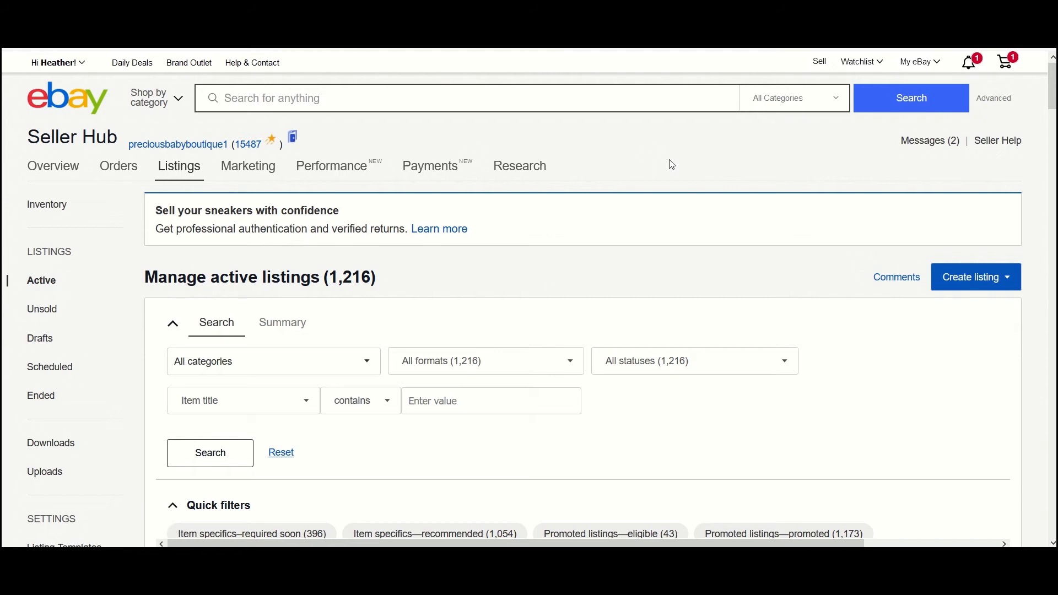
# Start creating a sale event + markdown promotion from the Manage promotions page.
pyautogui.moveTo(246, 183)
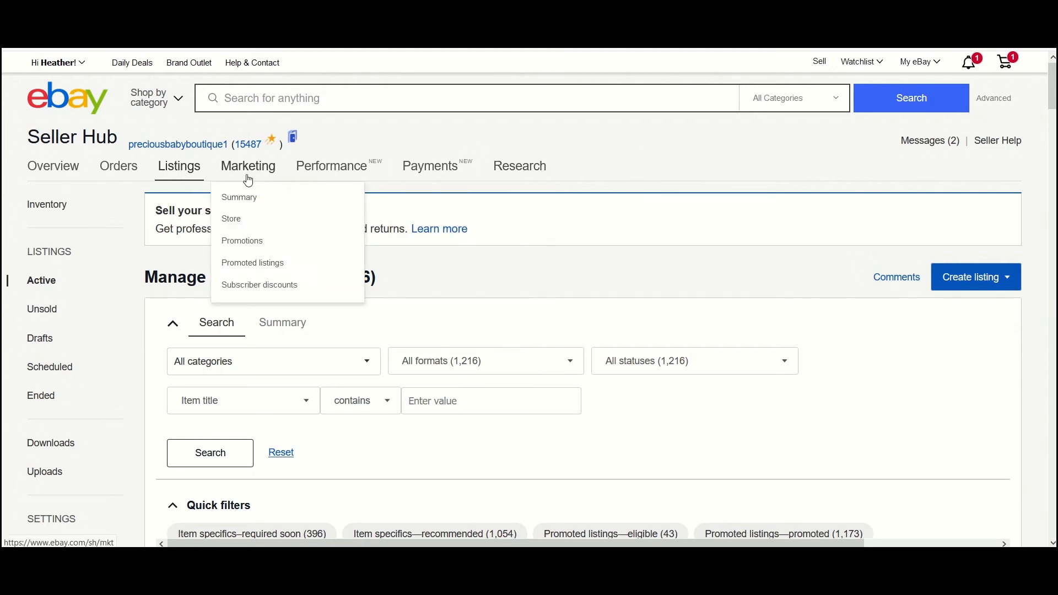
pyautogui.click(250, 244)
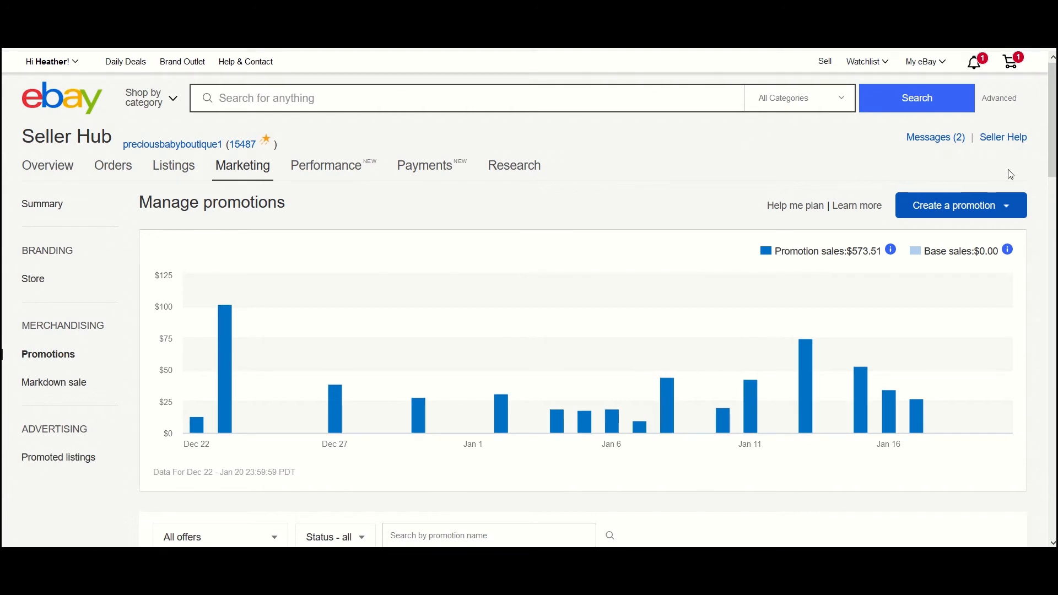
pyautogui.click(1009, 211)
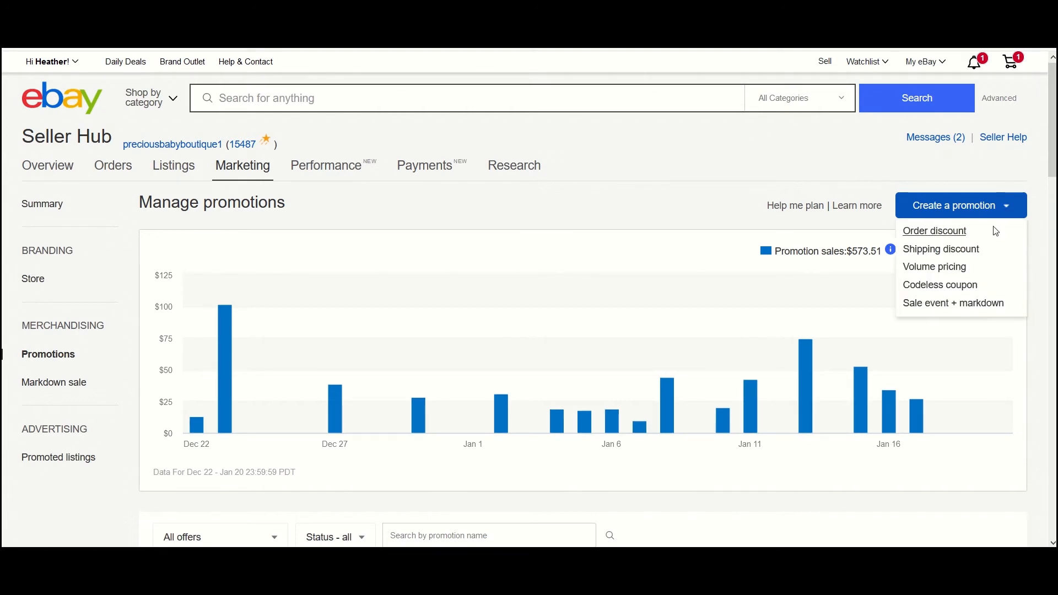
pyautogui.click(934, 306)
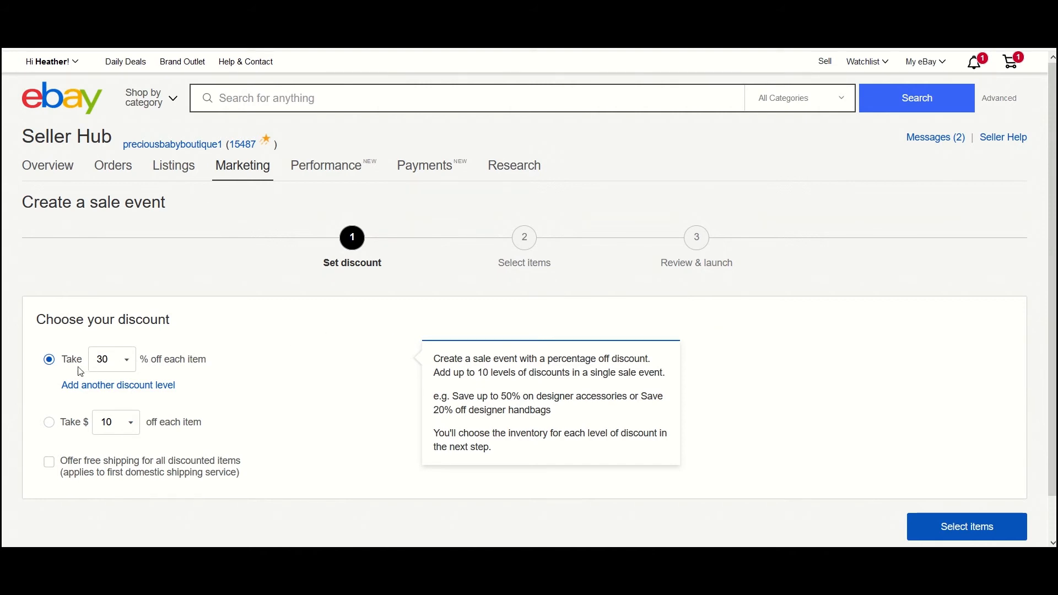
# Set the sale event's first discount level to 10% off each item.
pyautogui.click(132, 366)
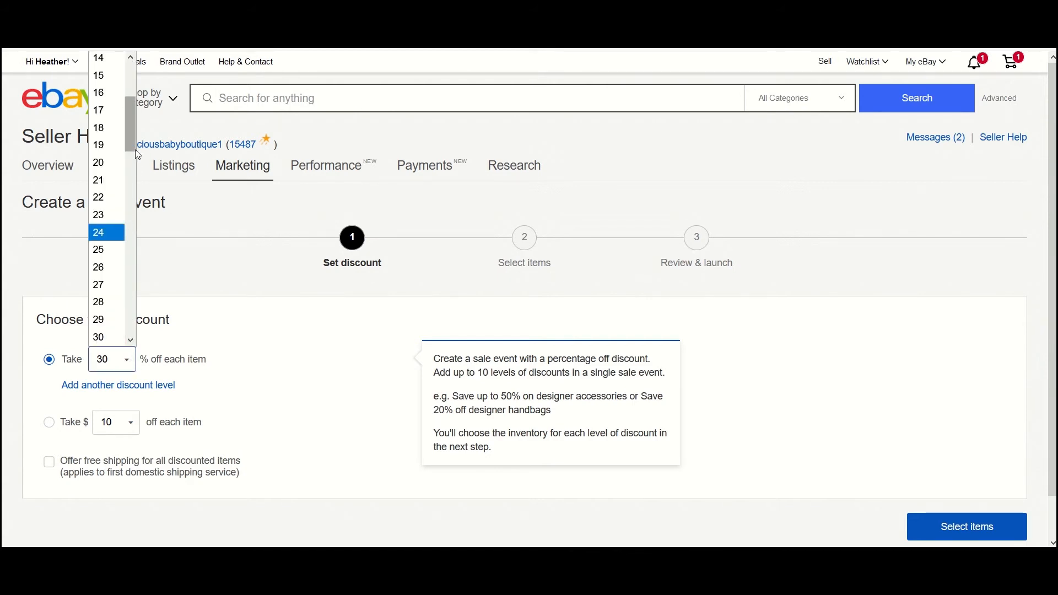
pyautogui.moveTo(131, 144); pyautogui.dragTo(133, 104)
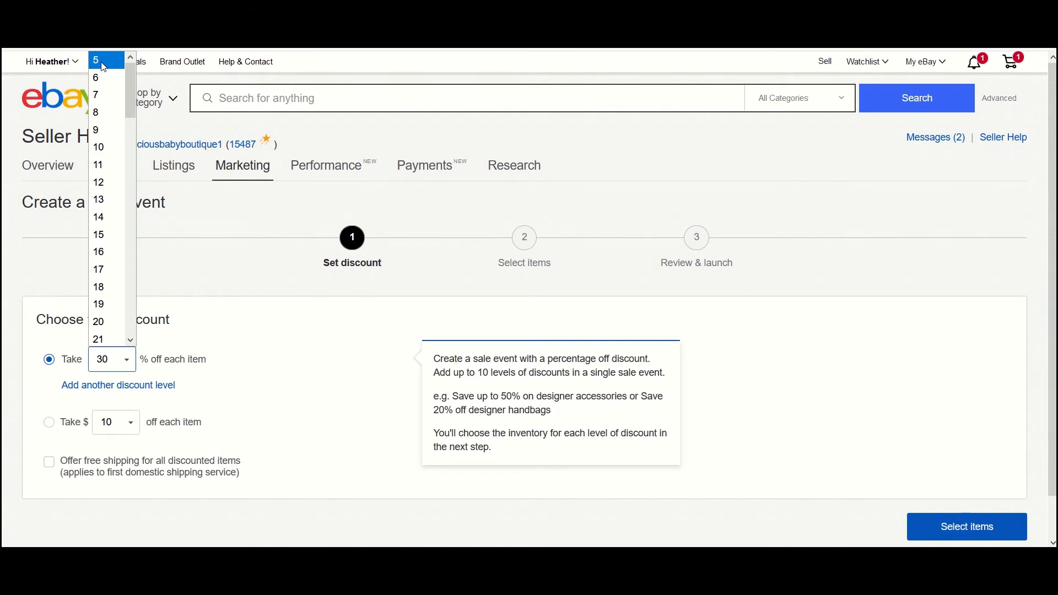
pyautogui.moveTo(128, 81); pyautogui.dragTo(96, 307)
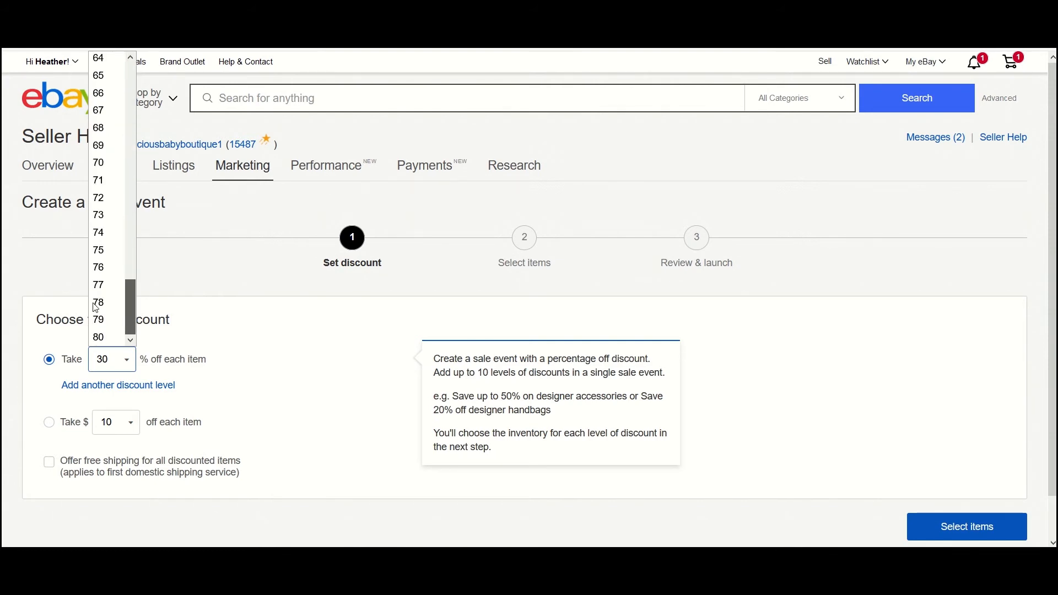
pyautogui.moveTo(96, 308); pyautogui.dragTo(101, 290)
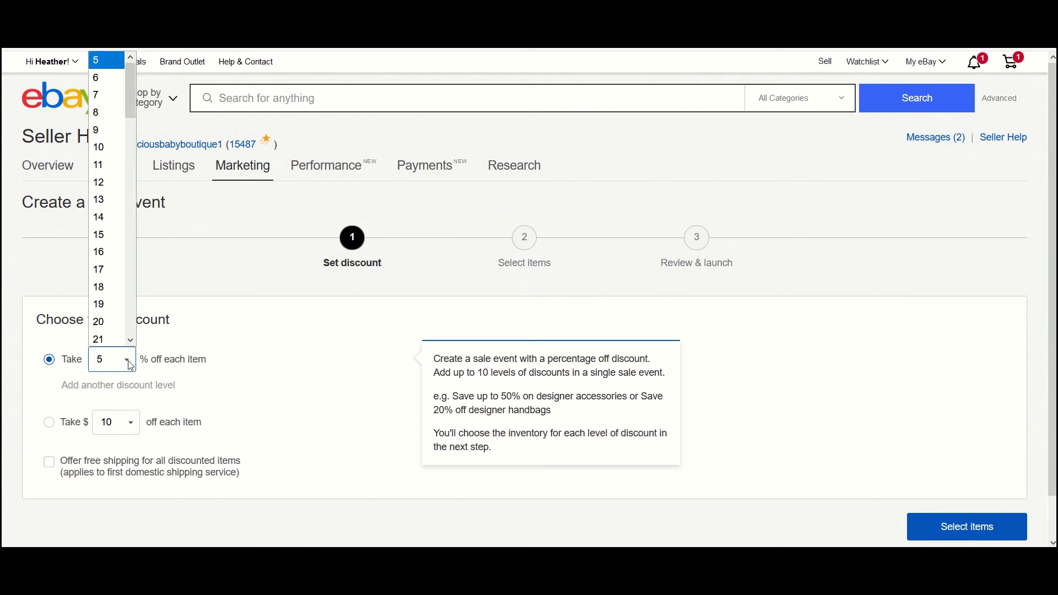
pyautogui.click(112, 154)
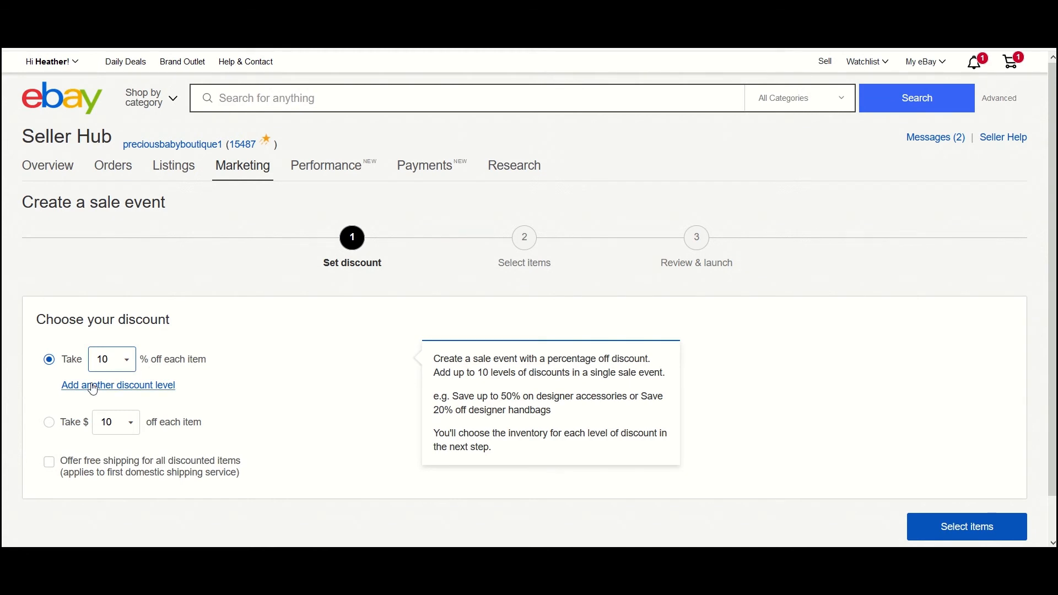
# Add three more discount levels to the sale event: 15%, 20% and 30% off each item.
pyautogui.click(169, 387)
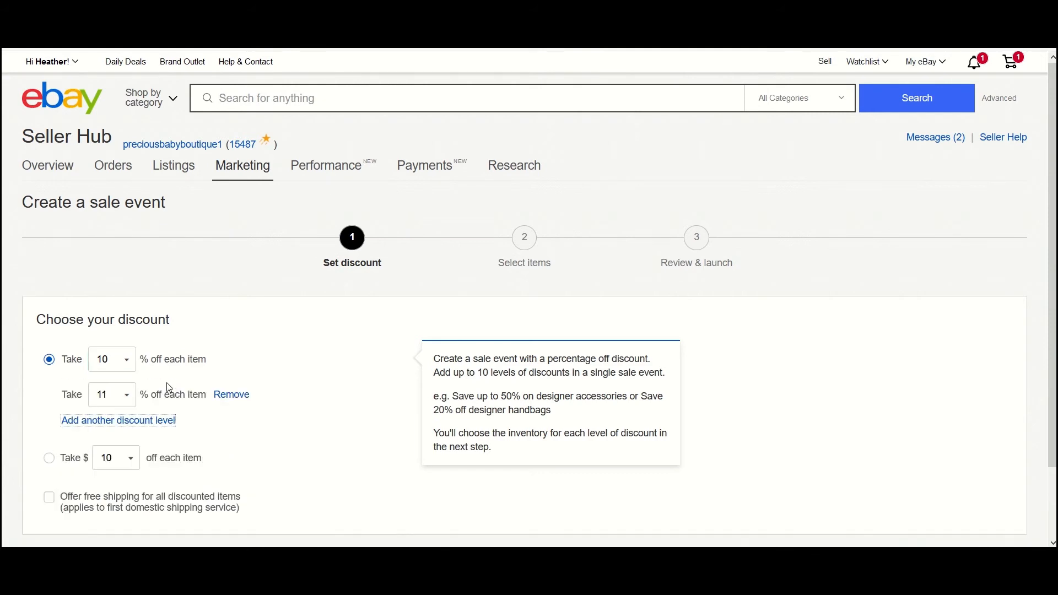
pyautogui.click(127, 397)
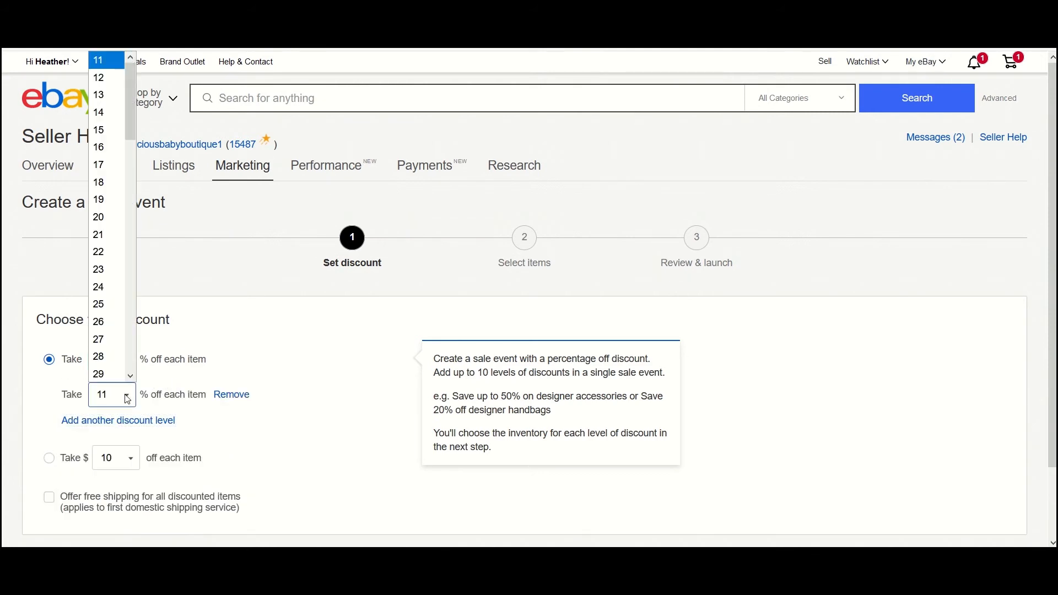
pyautogui.click(116, 134)
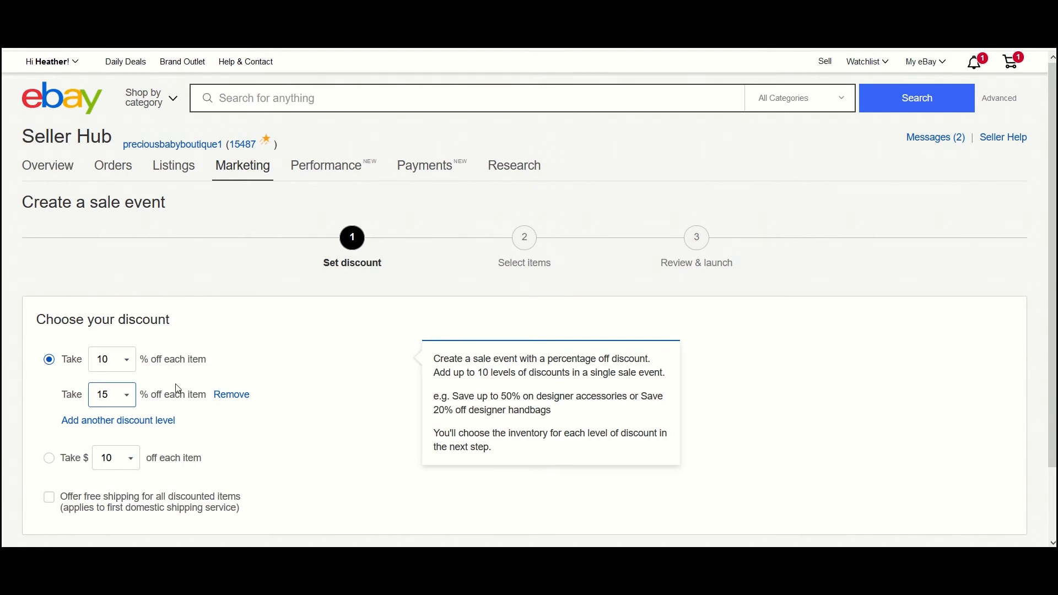
pyautogui.click(158, 422)
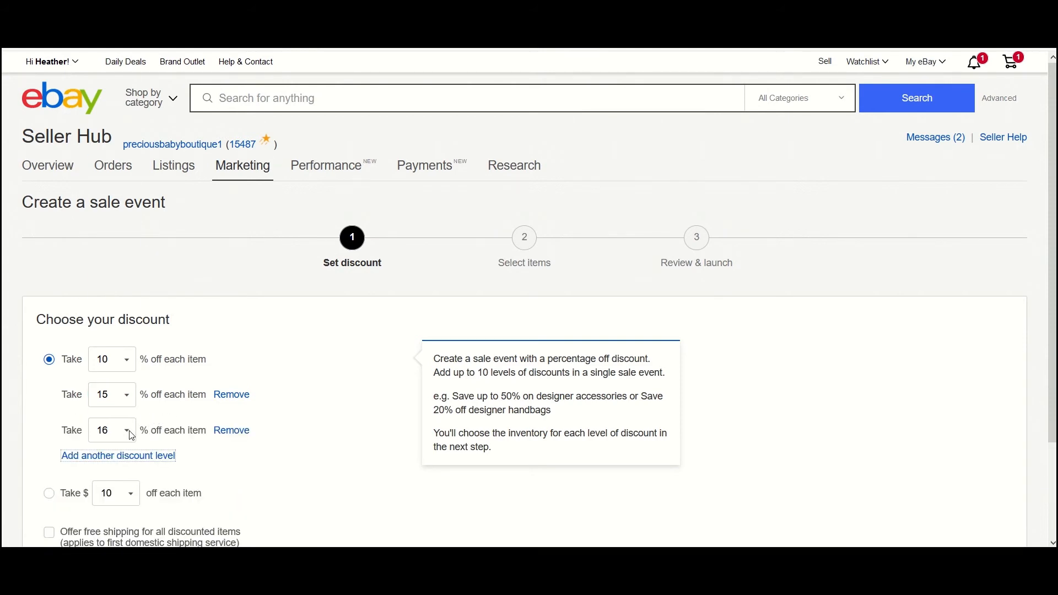
pyautogui.click(132, 437)
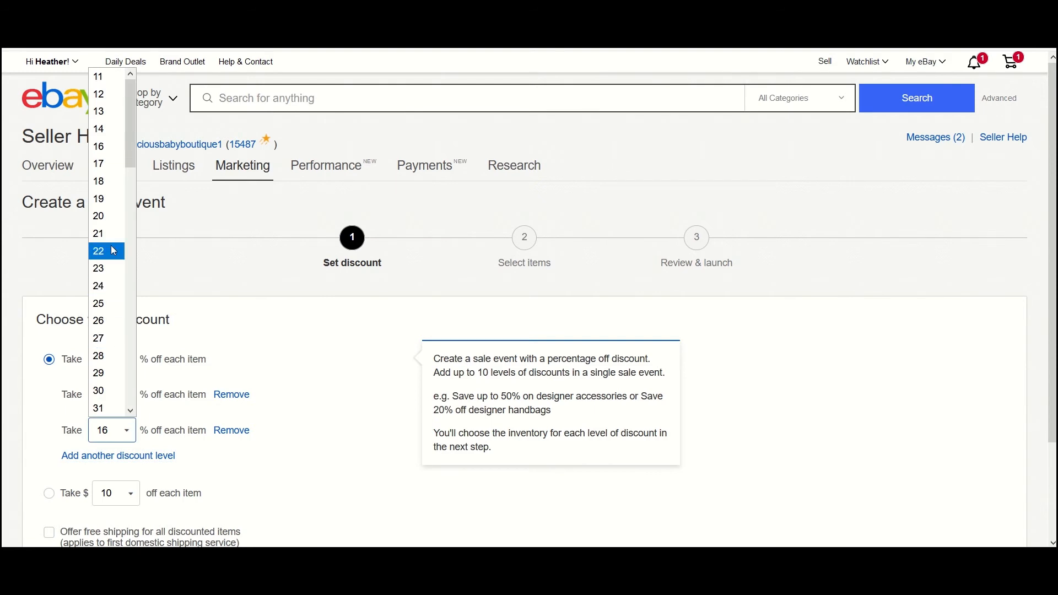
pyautogui.click(109, 217)
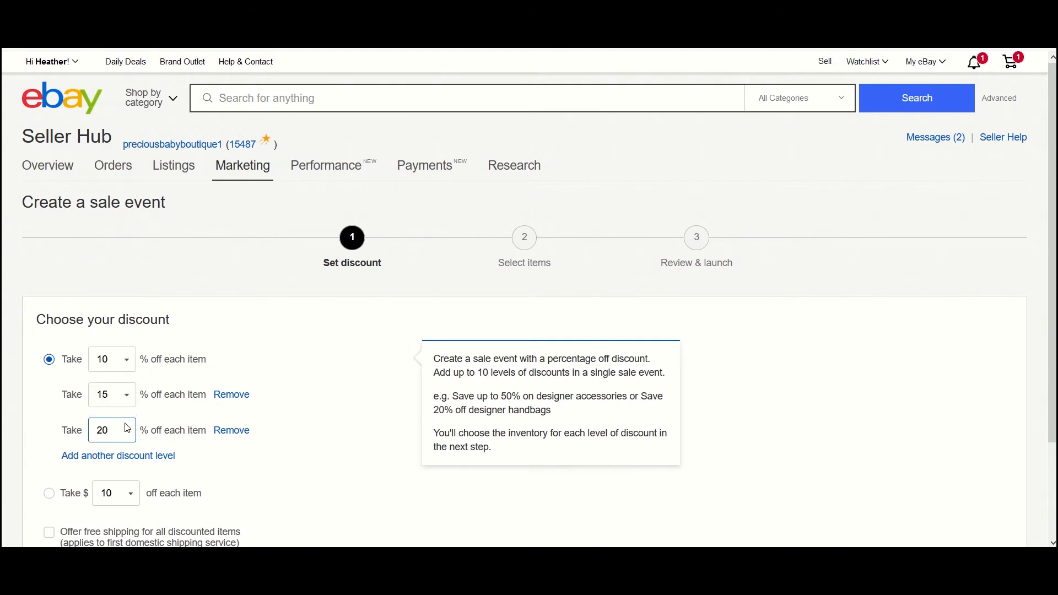
pyautogui.click(139, 457)
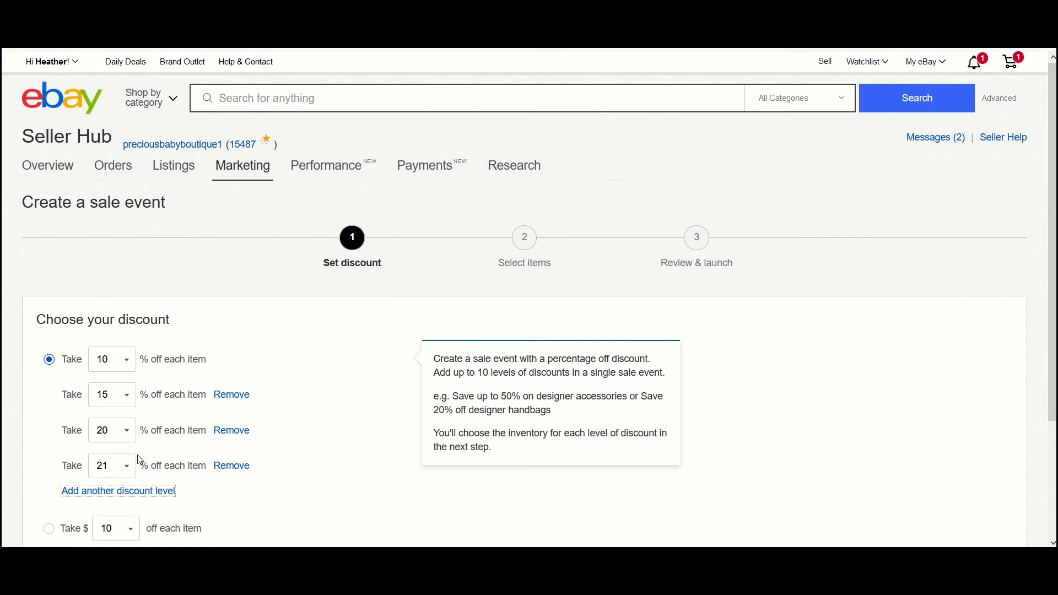
pyautogui.click(129, 470)
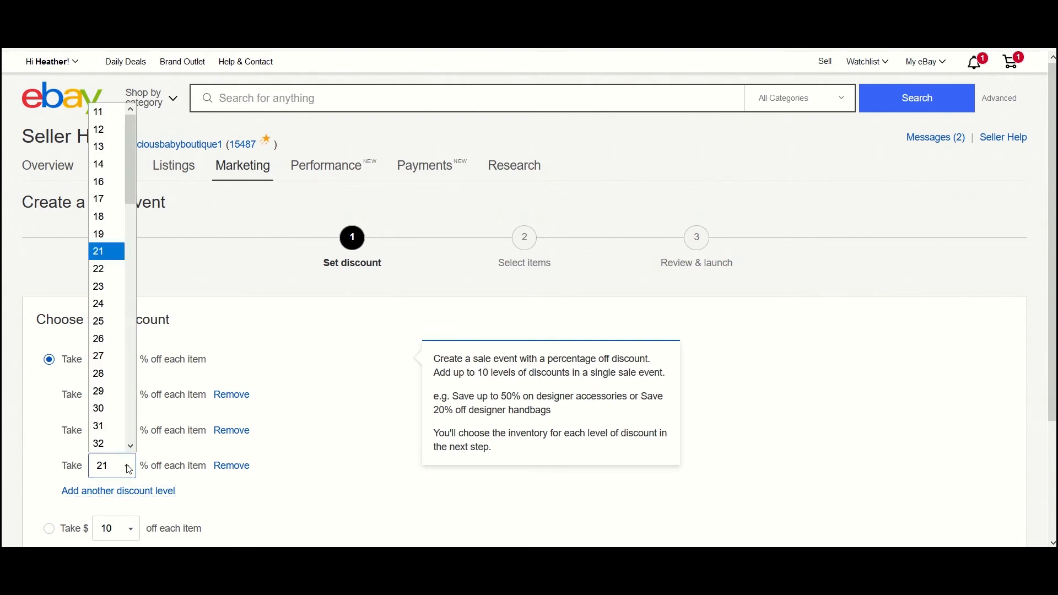
pyautogui.click(104, 408)
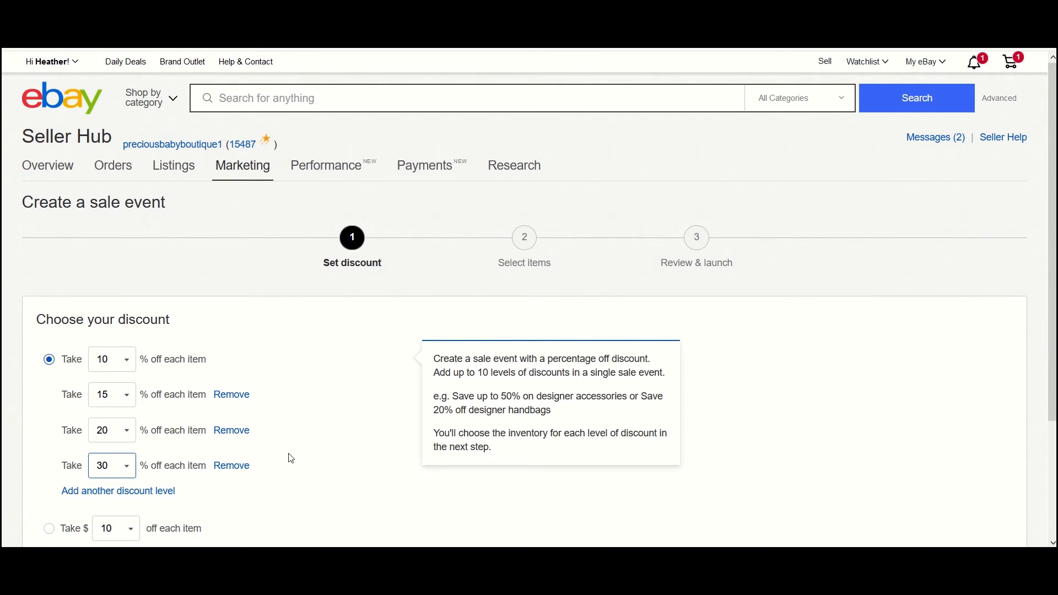
# Continue to item selection for the sale event and choose to create rules using categories.
pyautogui.scroll(-3, 1045, 277)
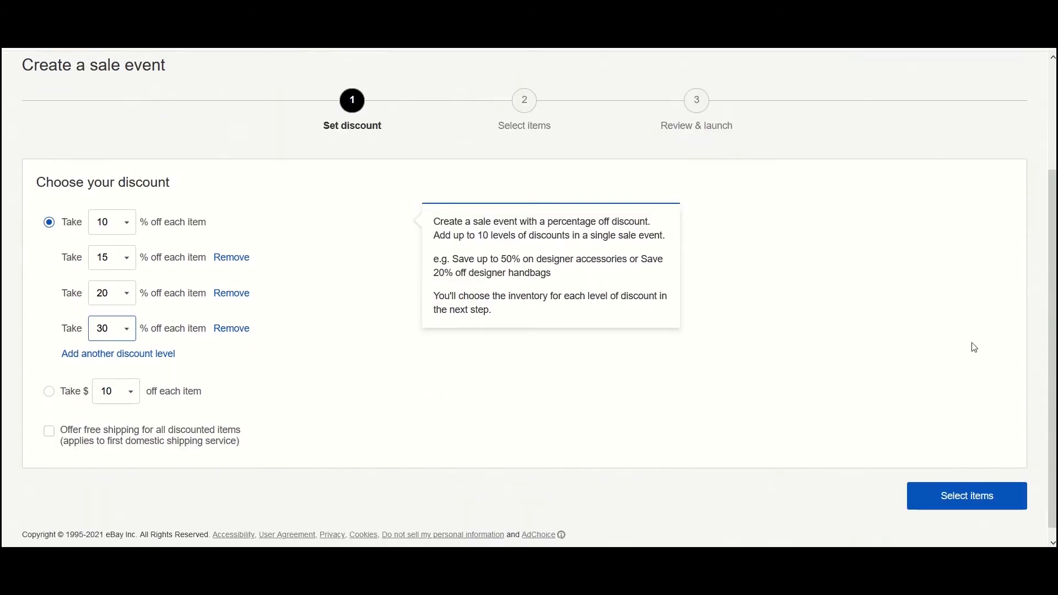
pyautogui.click(954, 503)
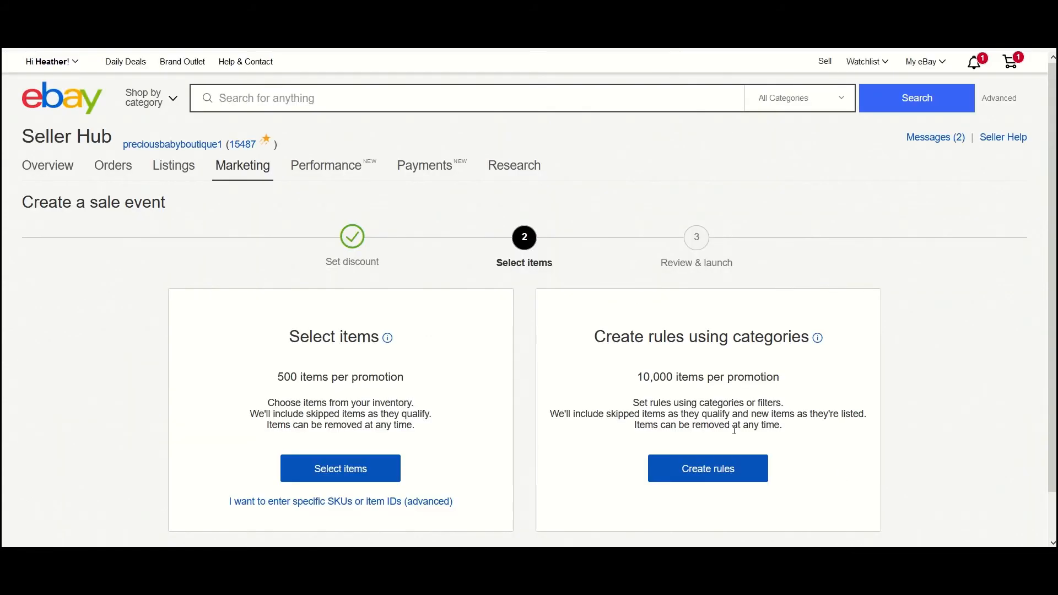
pyautogui.click(708, 470)
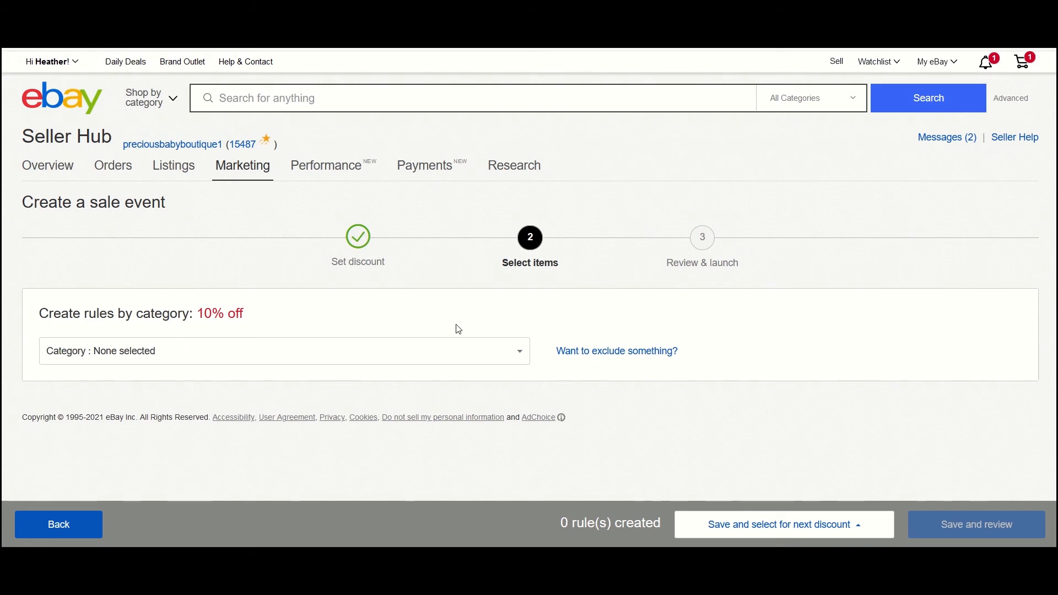
# Assign the store category SALE 10% OFF to the 10% discount level, then save it and proceed to the 15% off level.
pyautogui.click(521, 352)
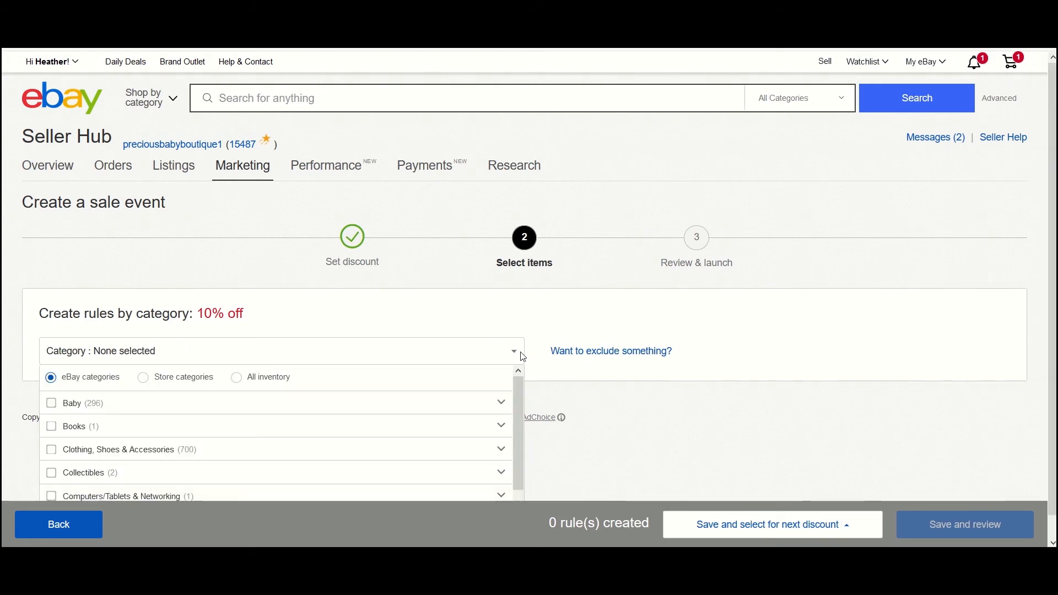
pyautogui.click(144, 378)
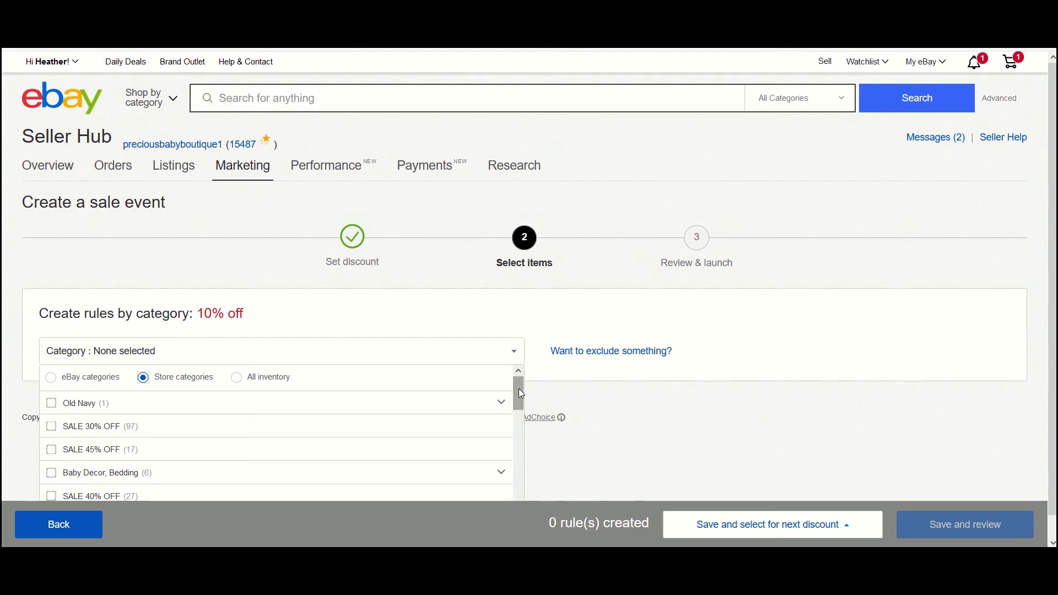
pyautogui.moveTo(521, 394); pyautogui.dragTo(504, 520)
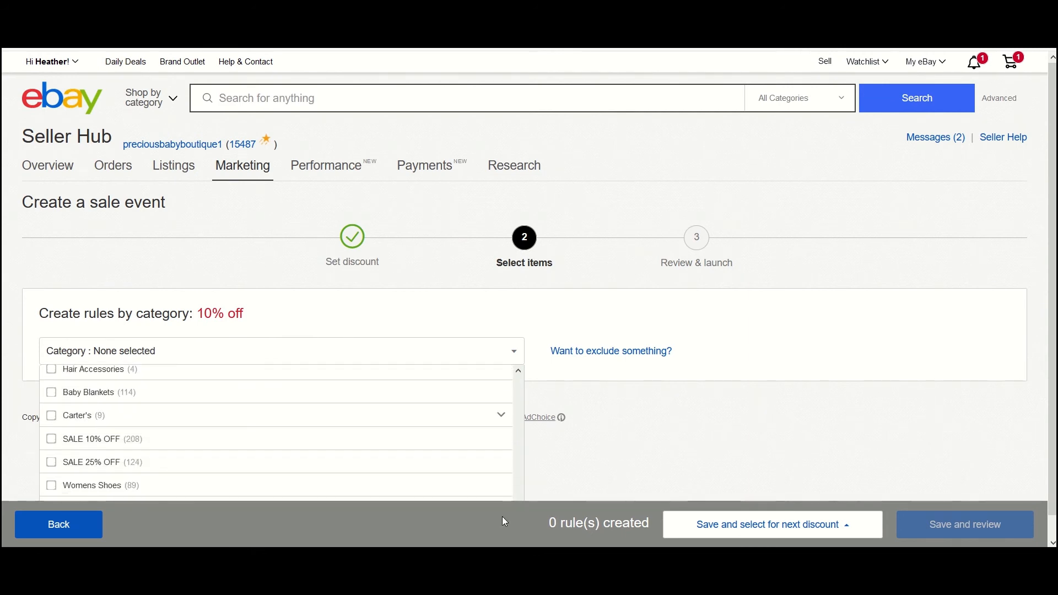
pyautogui.click(53, 441)
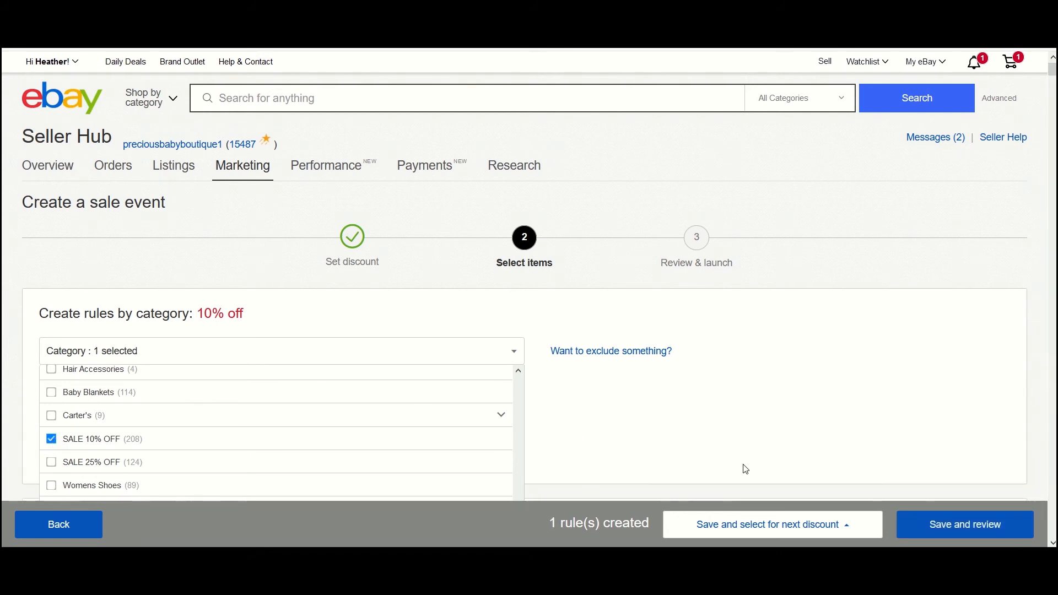
pyautogui.click(756, 532)
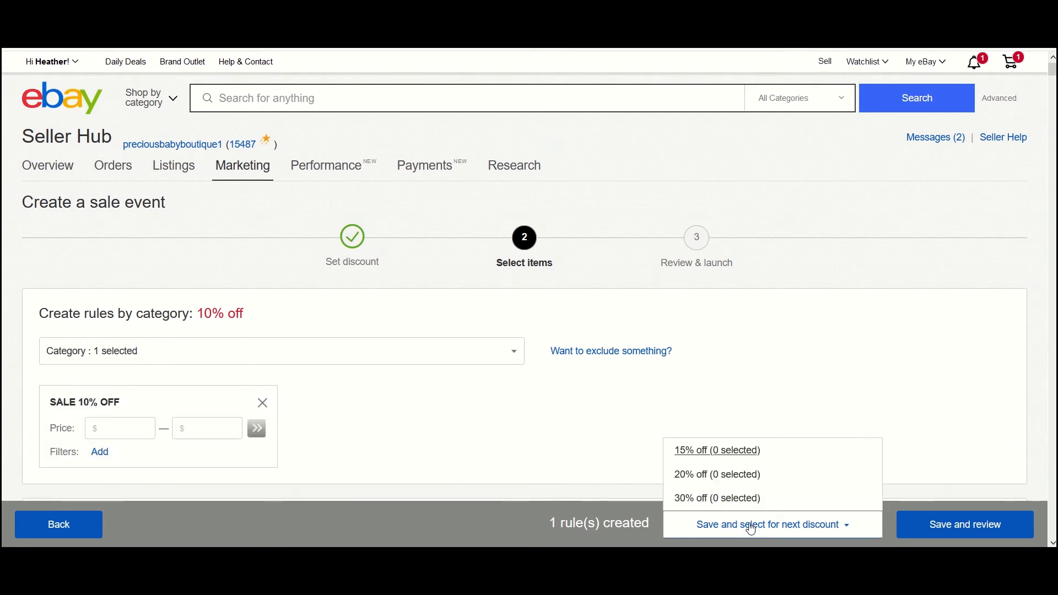
pyautogui.click(726, 456)
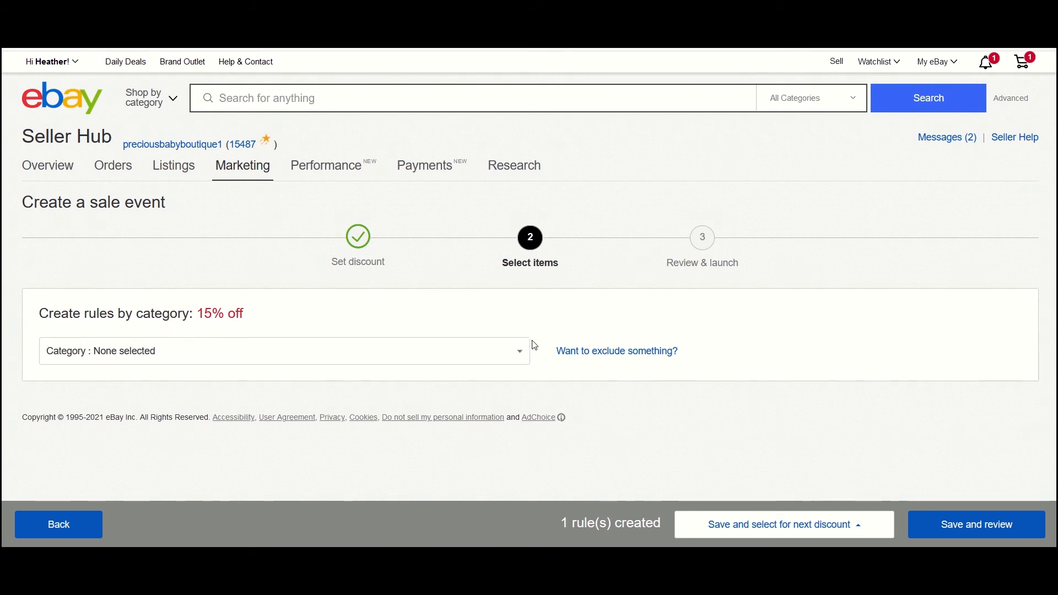
# Assign the store category SALE 15% OFF to the 15% discount level and check which discount levels can be selected next.
pyautogui.click(518, 356)
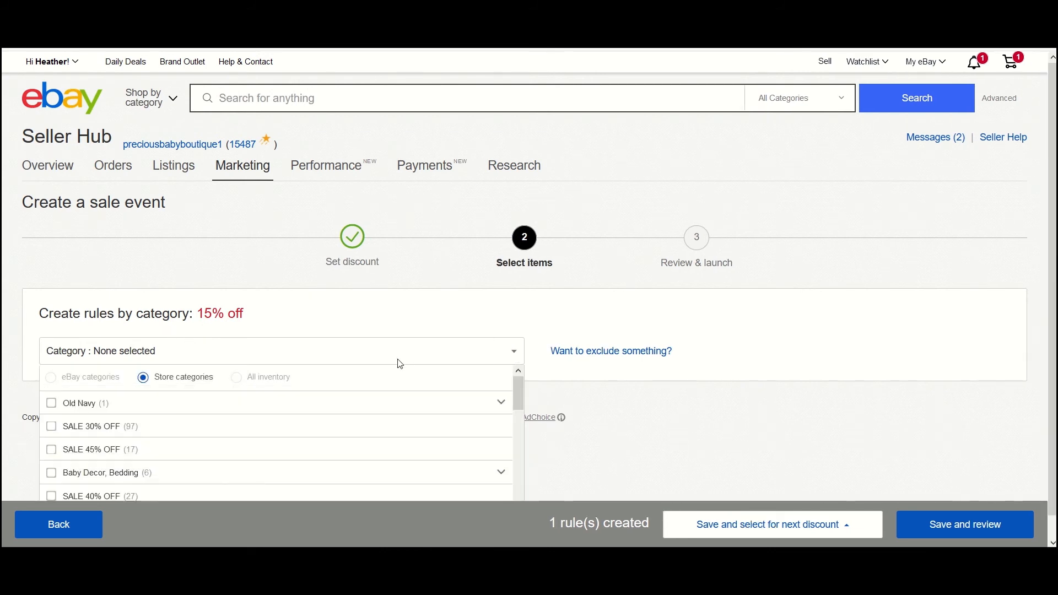
pyautogui.moveTo(517, 385); pyautogui.dragTo(516, 438)
pyautogui.scroll(-3, 516, 438)
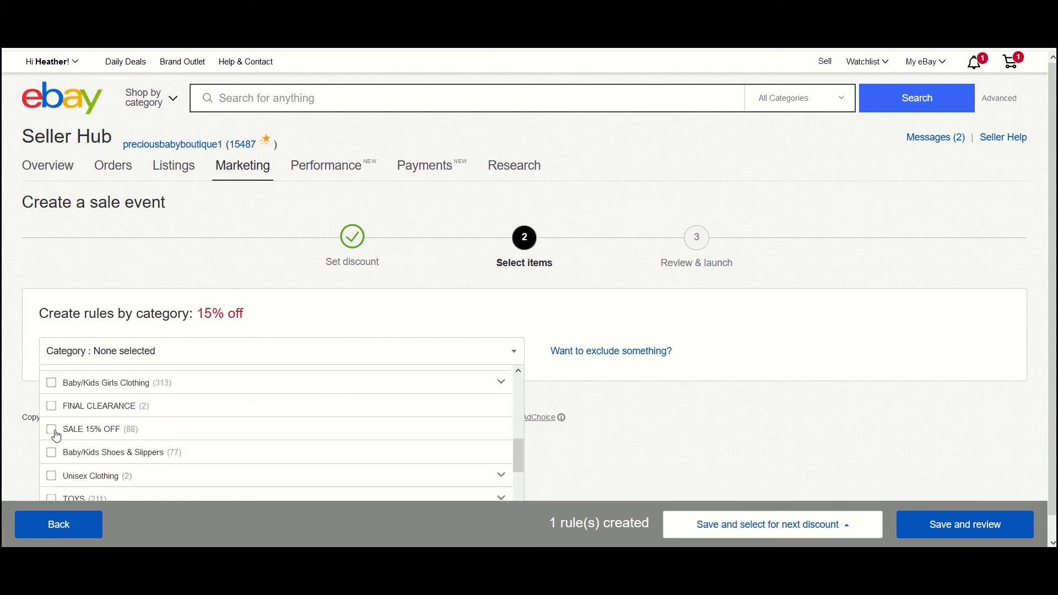
pyautogui.click(52, 435)
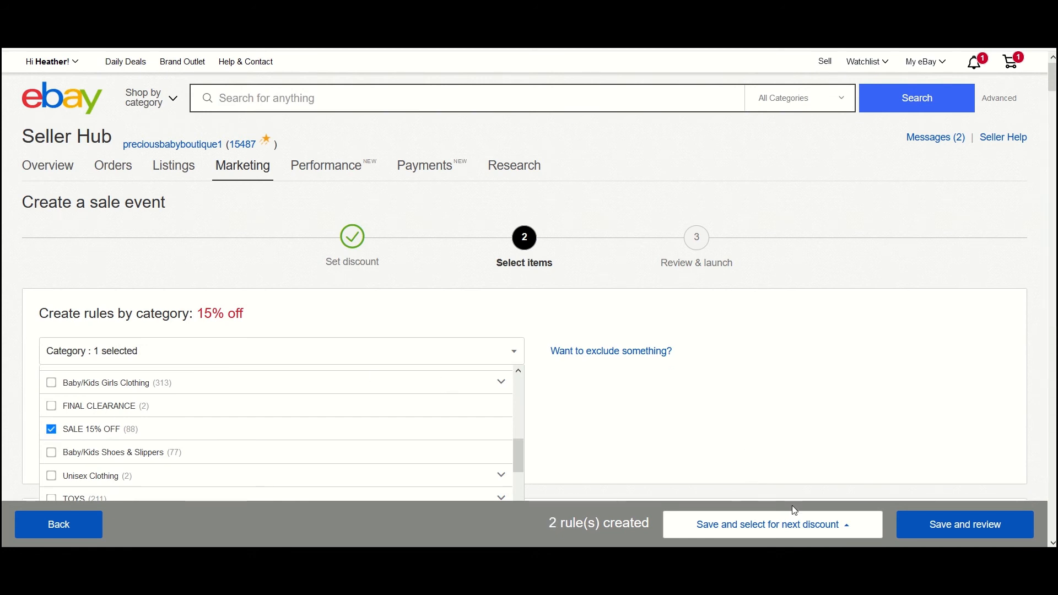
pyautogui.click(791, 528)
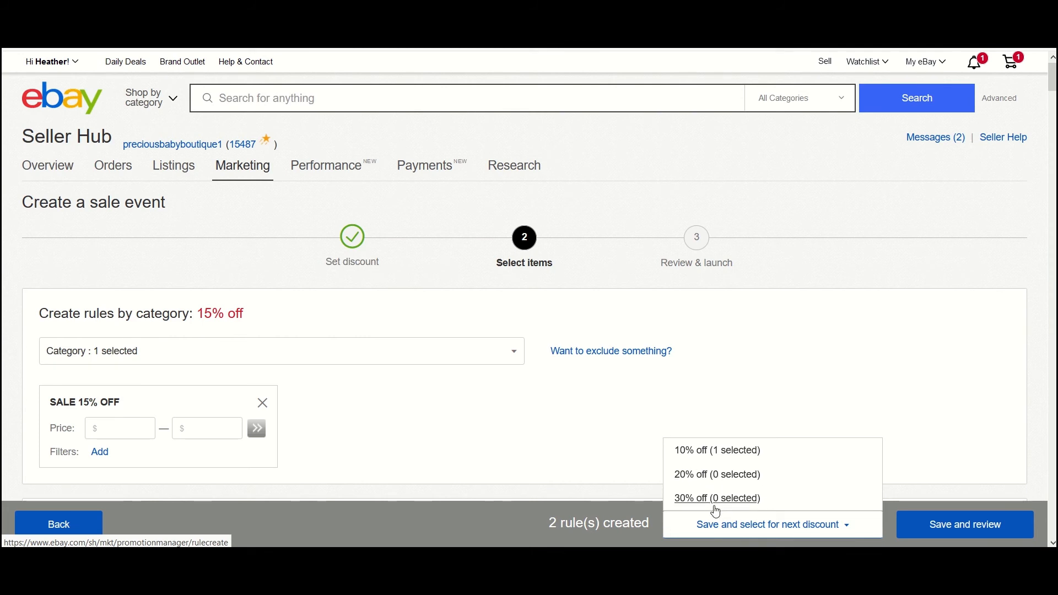
pyautogui.click(930, 454)
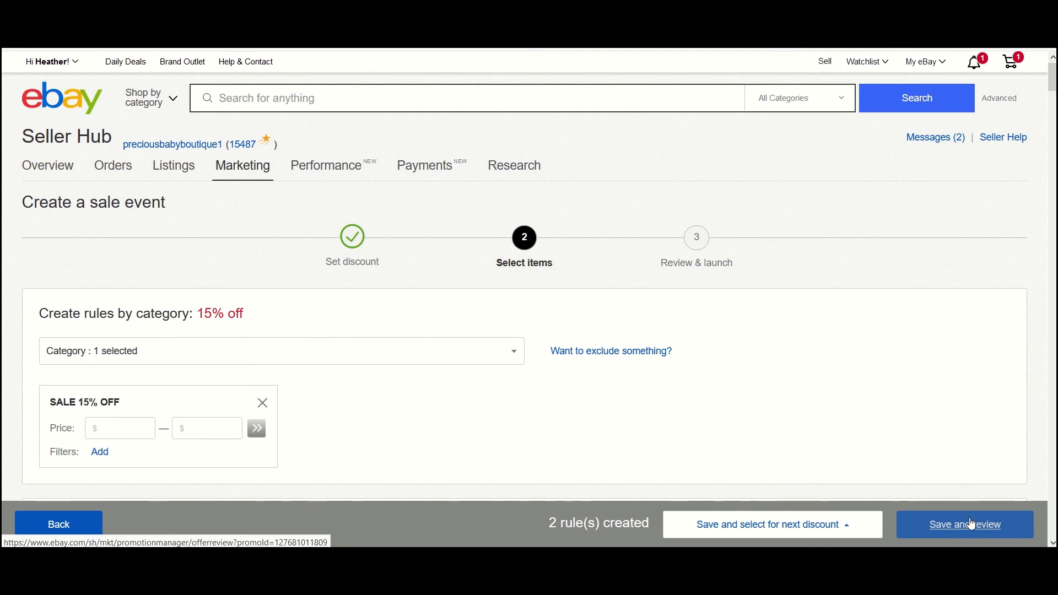
# Save the category rules and review the sale event's discounts, date range and banner settings before launch.
pyautogui.click(986, 525)
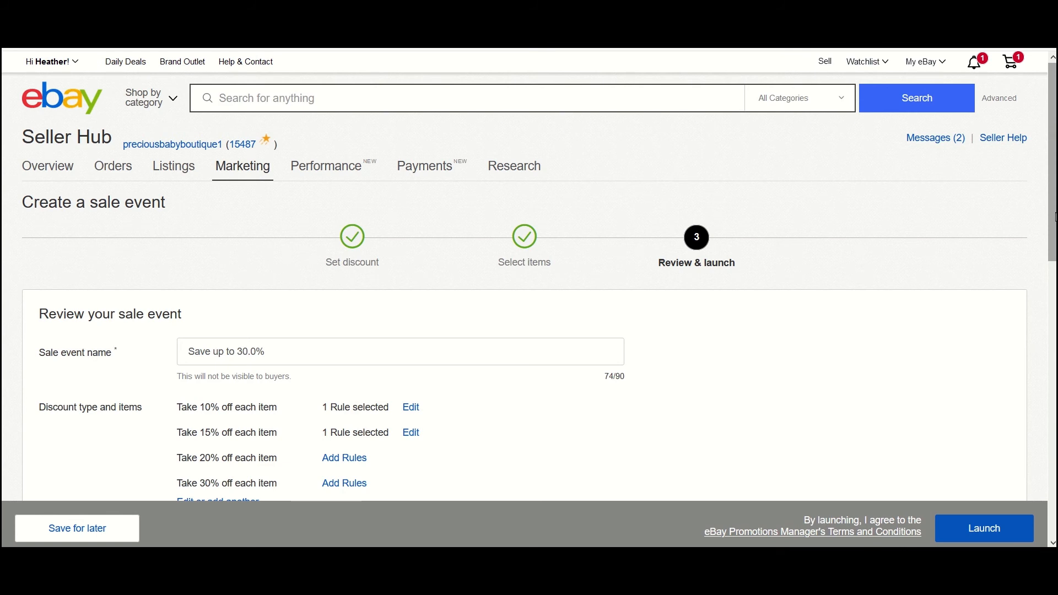
pyautogui.moveTo(1054, 216); pyautogui.dragTo(1038, 330)
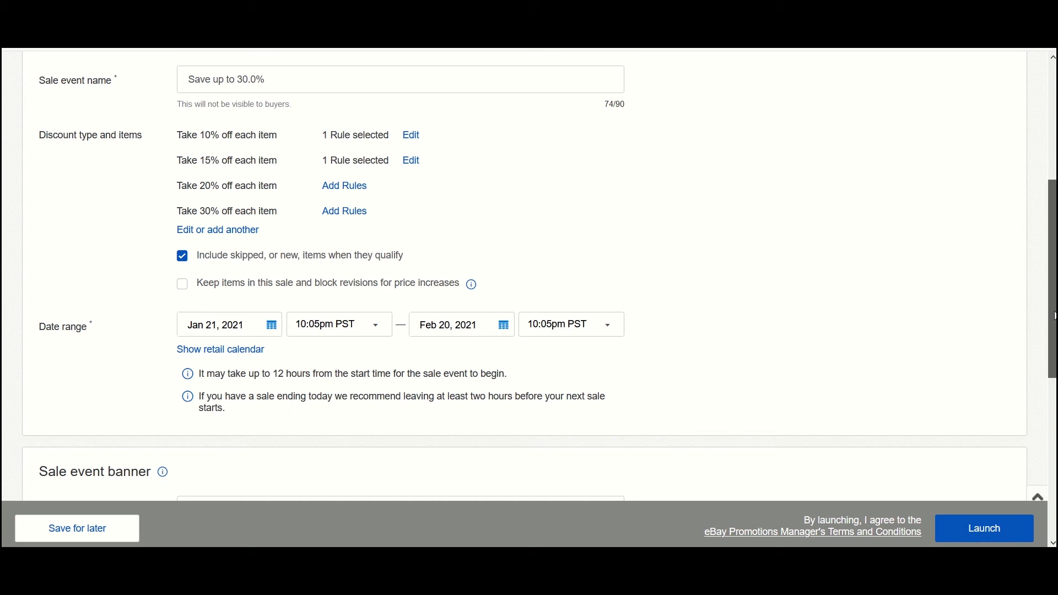
pyautogui.moveTo(1053, 317); pyautogui.dragTo(1035, 479)
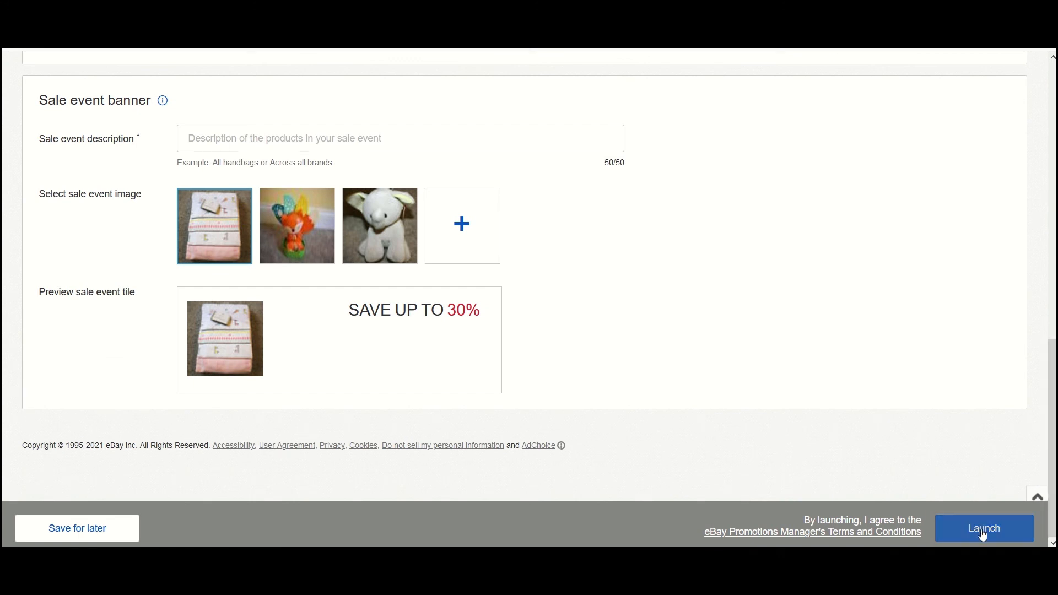